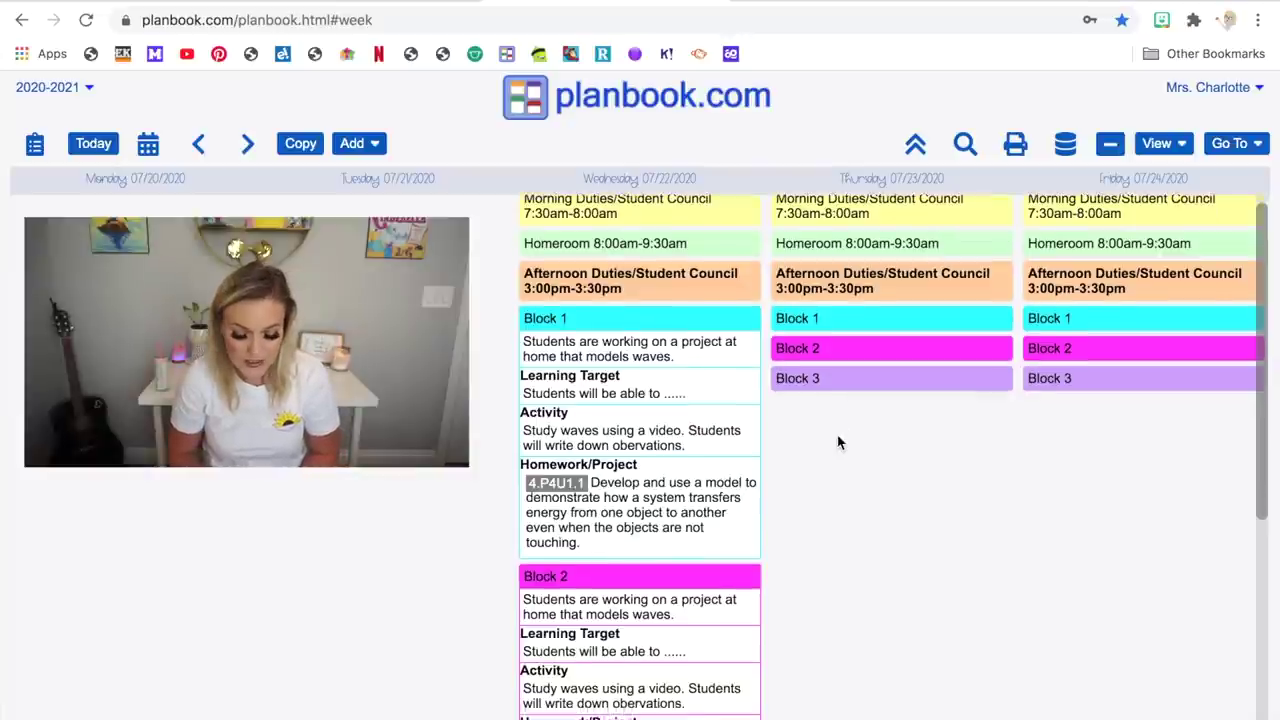
Step: View Wednesday's Morning Duties/Student Council lesson, close it, and look over that day's Block 1 to Block 3 plans
{"action": "left_click", "coordinate": [700, 233]}
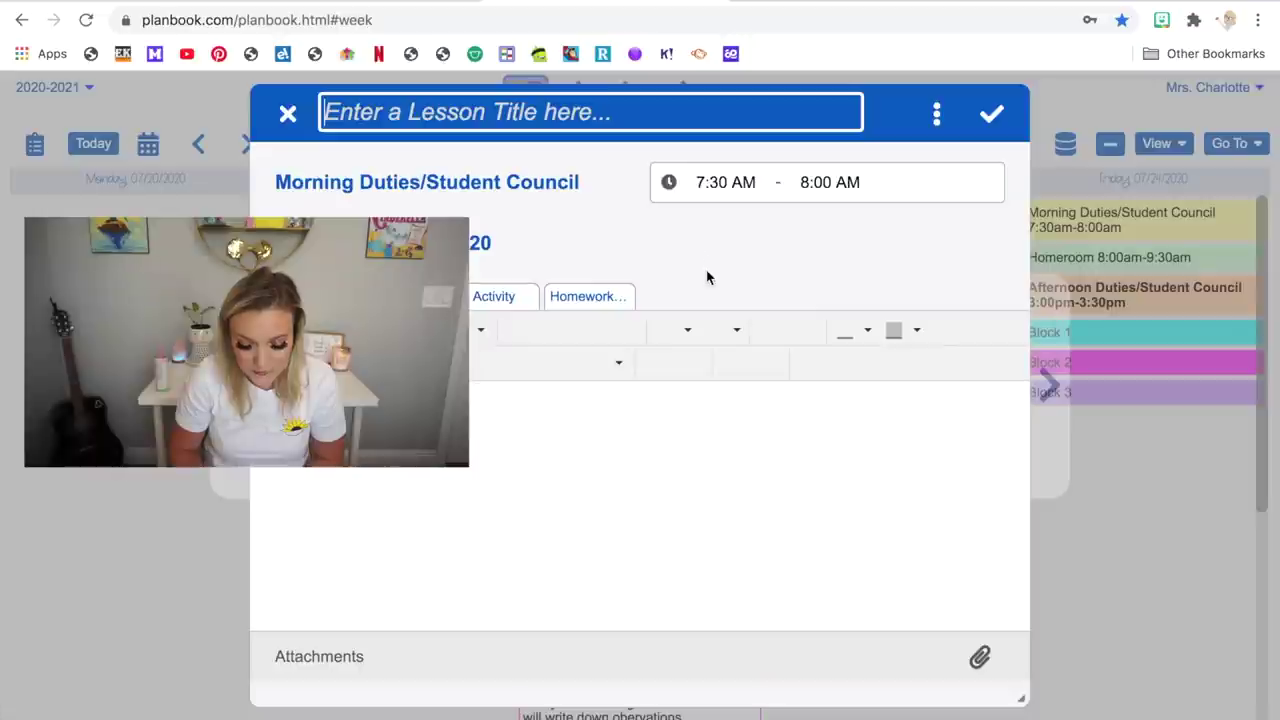
{"action": "left_click", "coordinate": [287, 113]}
{"action": "scroll", "coordinate": [587, 331], "scroll_direction": "down", "scroll_amount": 1}
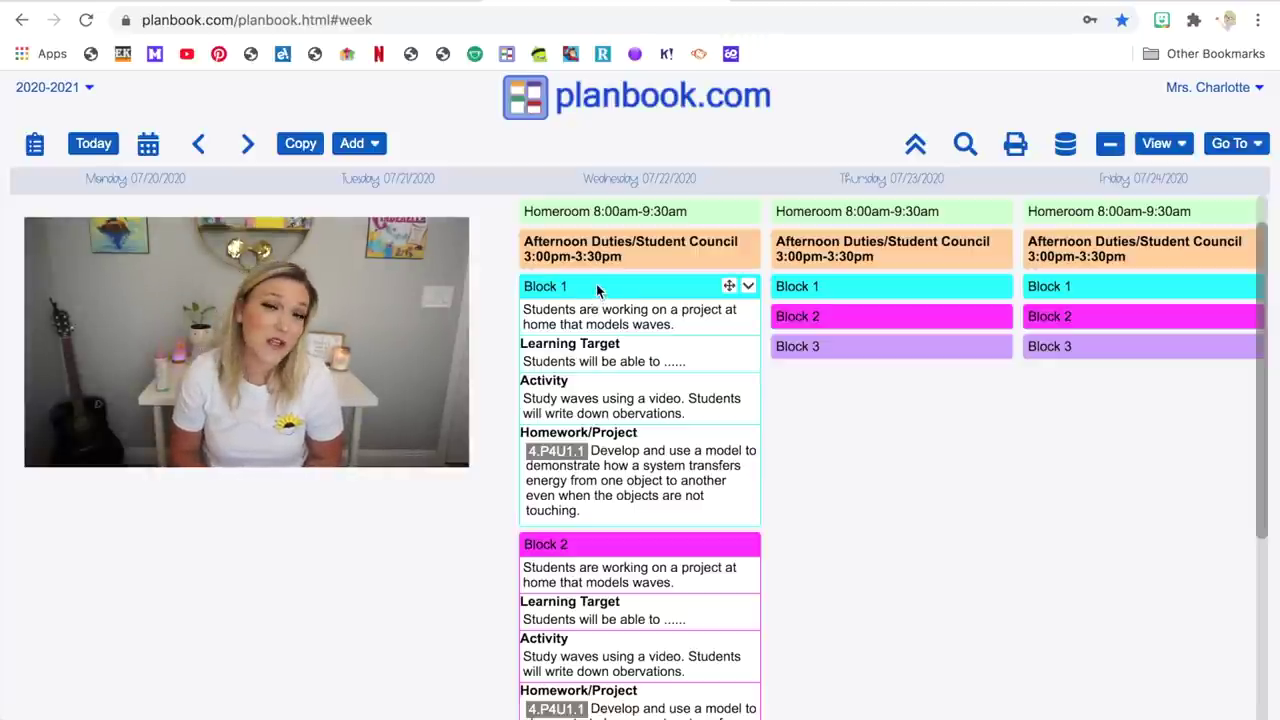
{"action": "scroll", "coordinate": [614, 420], "scroll_direction": "down", "scroll_amount": 1}
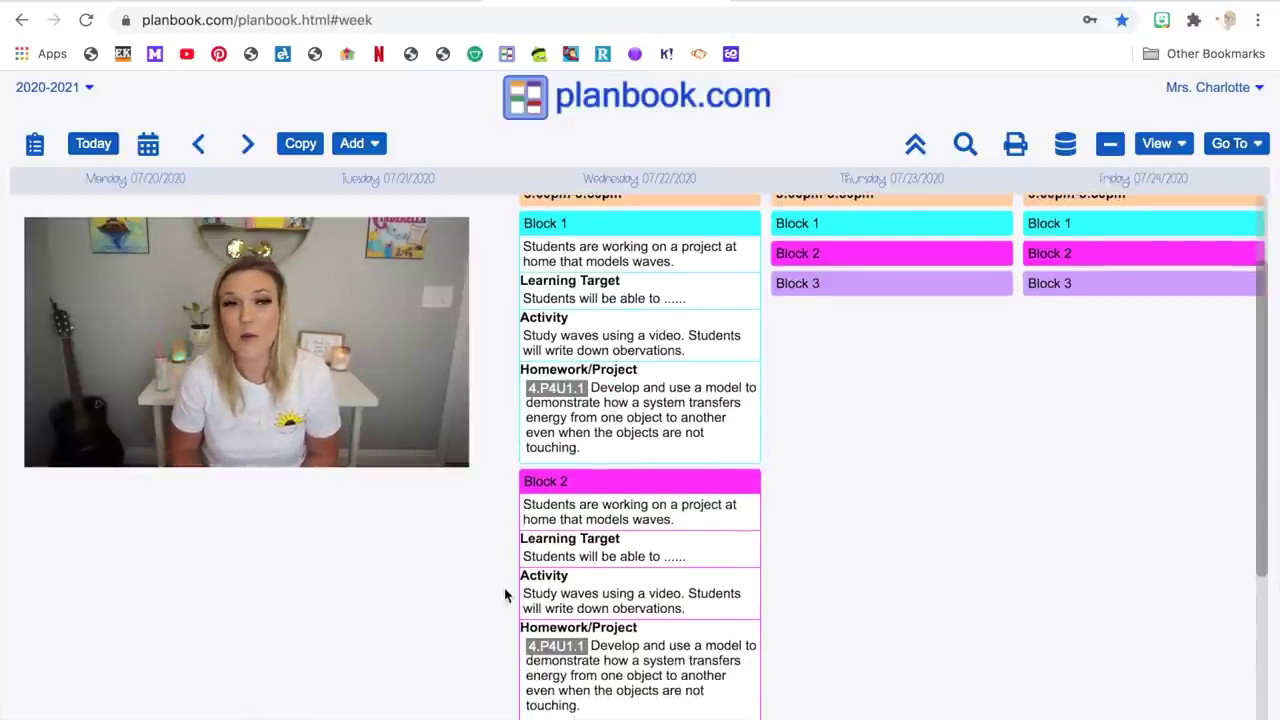
{"action": "scroll", "coordinate": [488, 656], "scroll_direction": "down", "scroll_amount": 2}
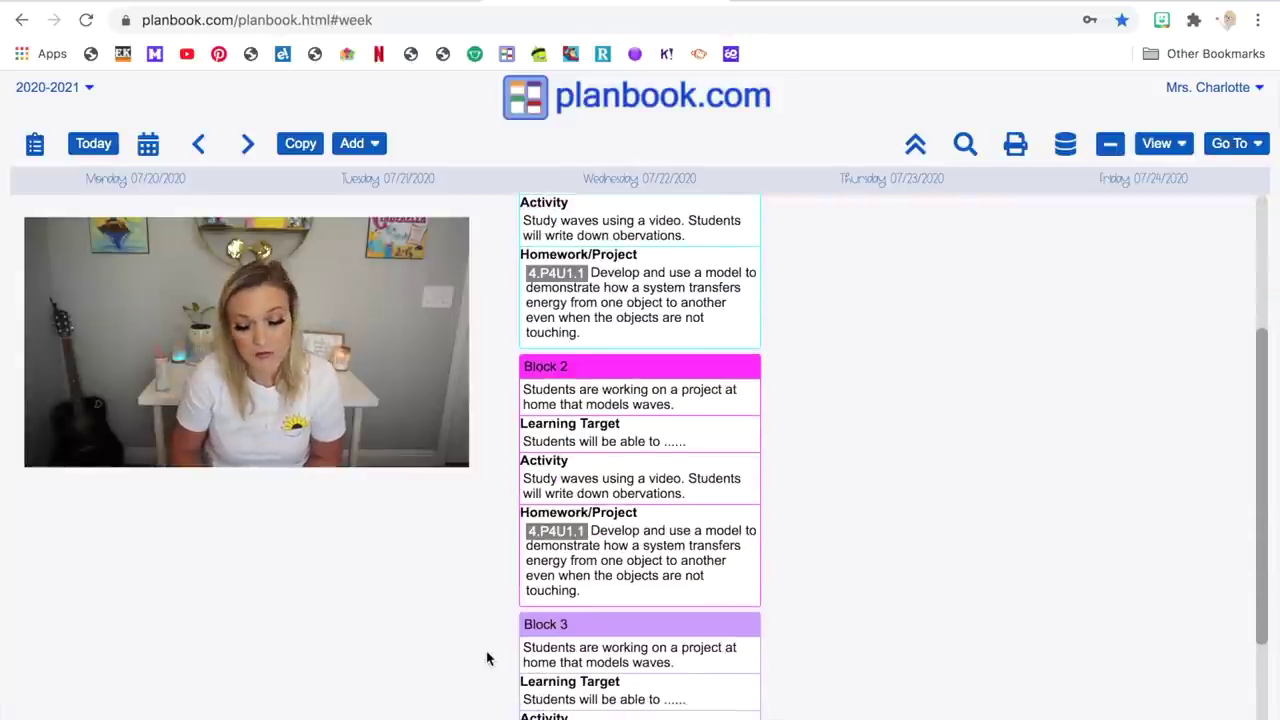
{"action": "scroll", "coordinate": [488, 657], "scroll_direction": "up", "scroll_amount": 3}
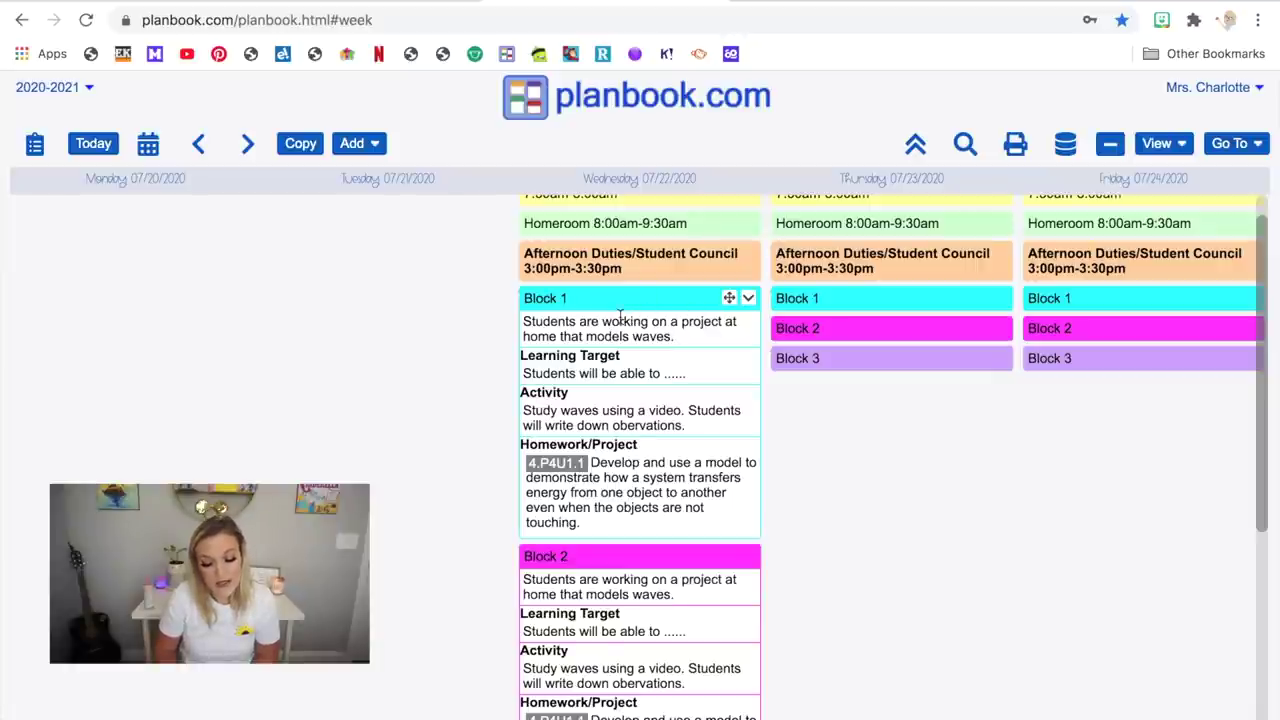
Step: Open the Homework/Project section of Wednesday's Block 1 lesson and browse the Arizona Grade 4 Science 2018 standards available to add
{"action": "left_click", "coordinate": [553, 306]}
{"action": "left_click", "coordinate": [585, 318]}
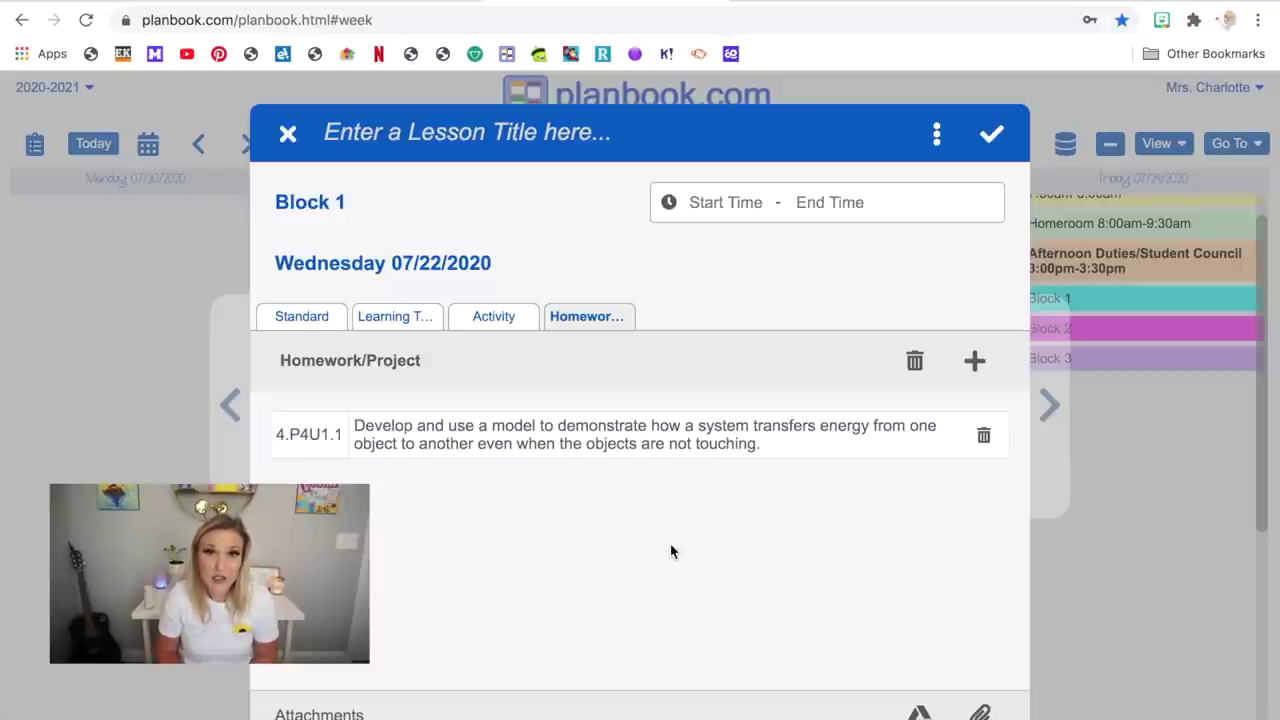
{"action": "left_click", "coordinate": [975, 361]}
{"action": "scroll", "coordinate": [700, 550], "scroll_direction": "down", "scroll_amount": 3}
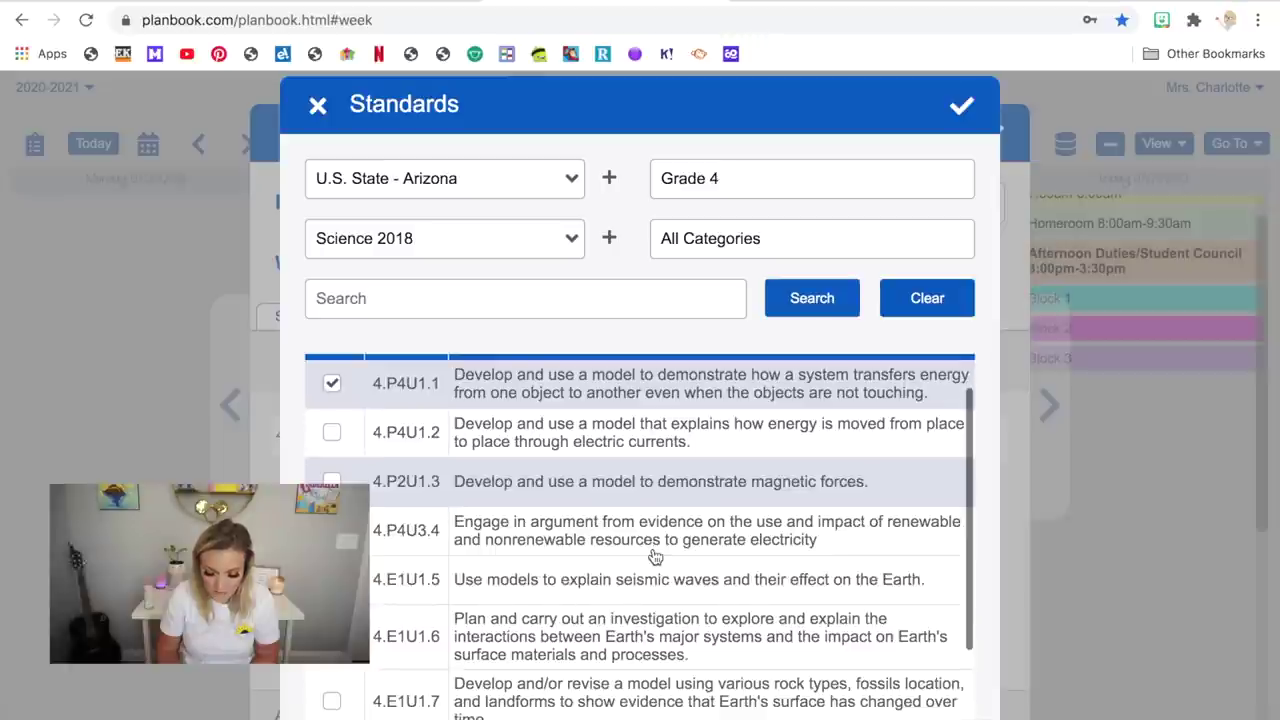
{"action": "scroll", "coordinate": [652, 557], "scroll_direction": "down", "scroll_amount": 1}
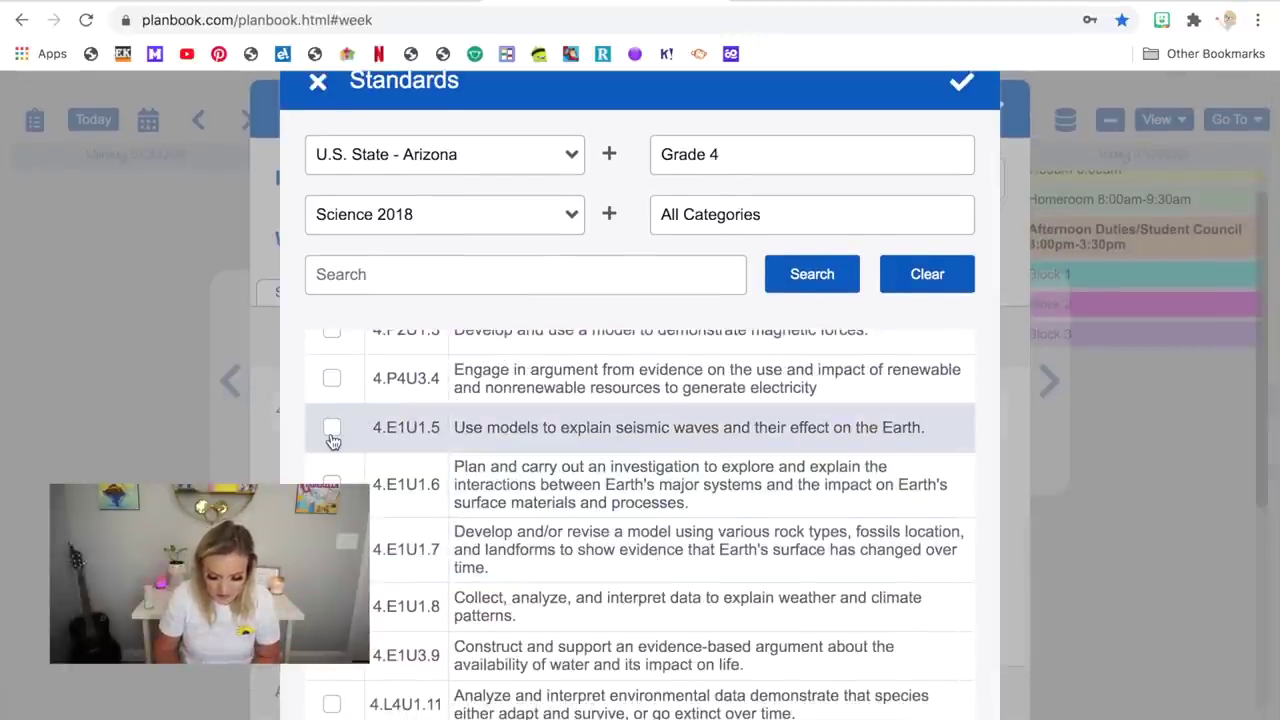
{"action": "scroll", "coordinate": [499, 315], "scroll_direction": "up", "scroll_amount": 5}
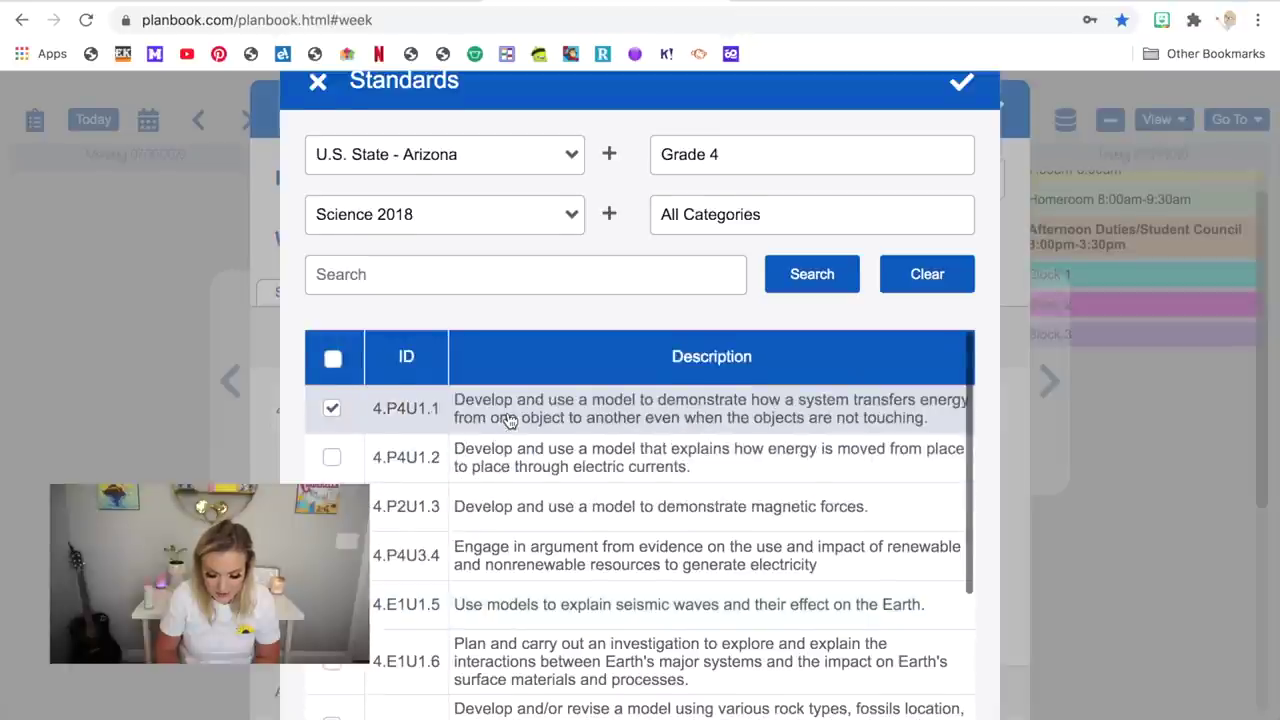
Step: Change the standards framework to U.S. - Next Generation Science Standards (NGSS) with Nature of Science as the subject
{"action": "left_click", "coordinate": [569, 180]}
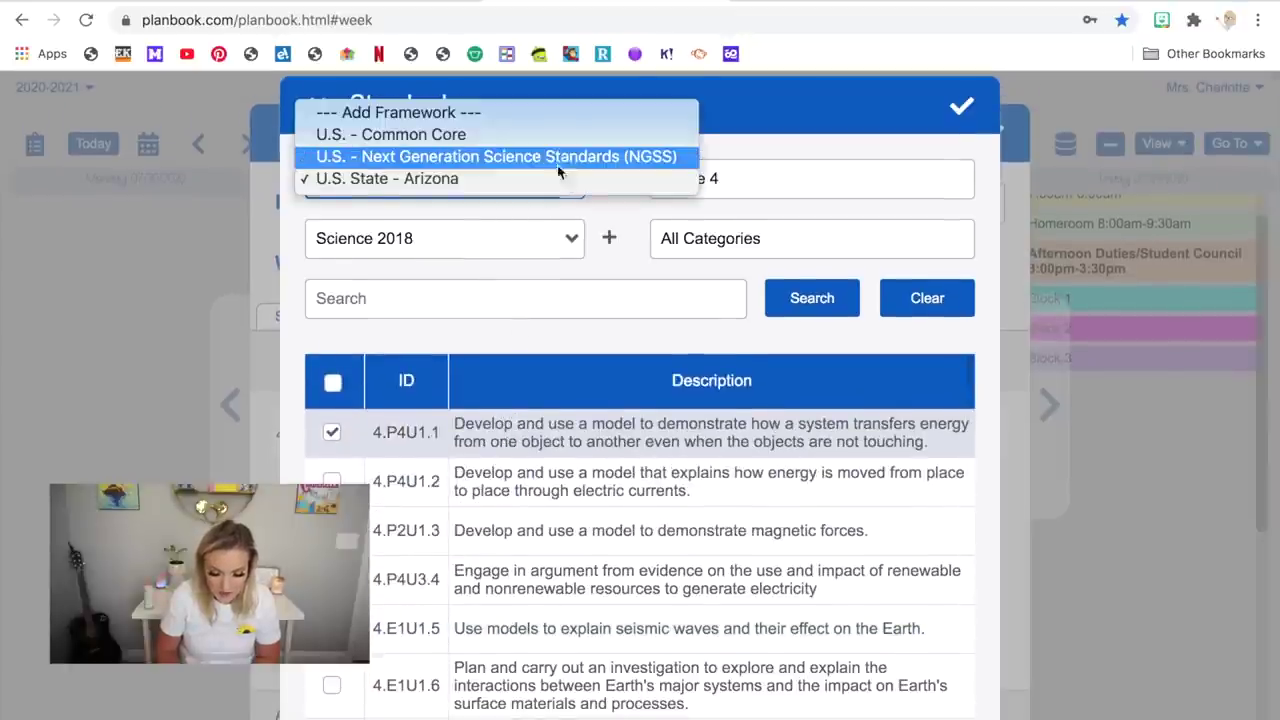
{"action": "left_click", "coordinate": [551, 157]}
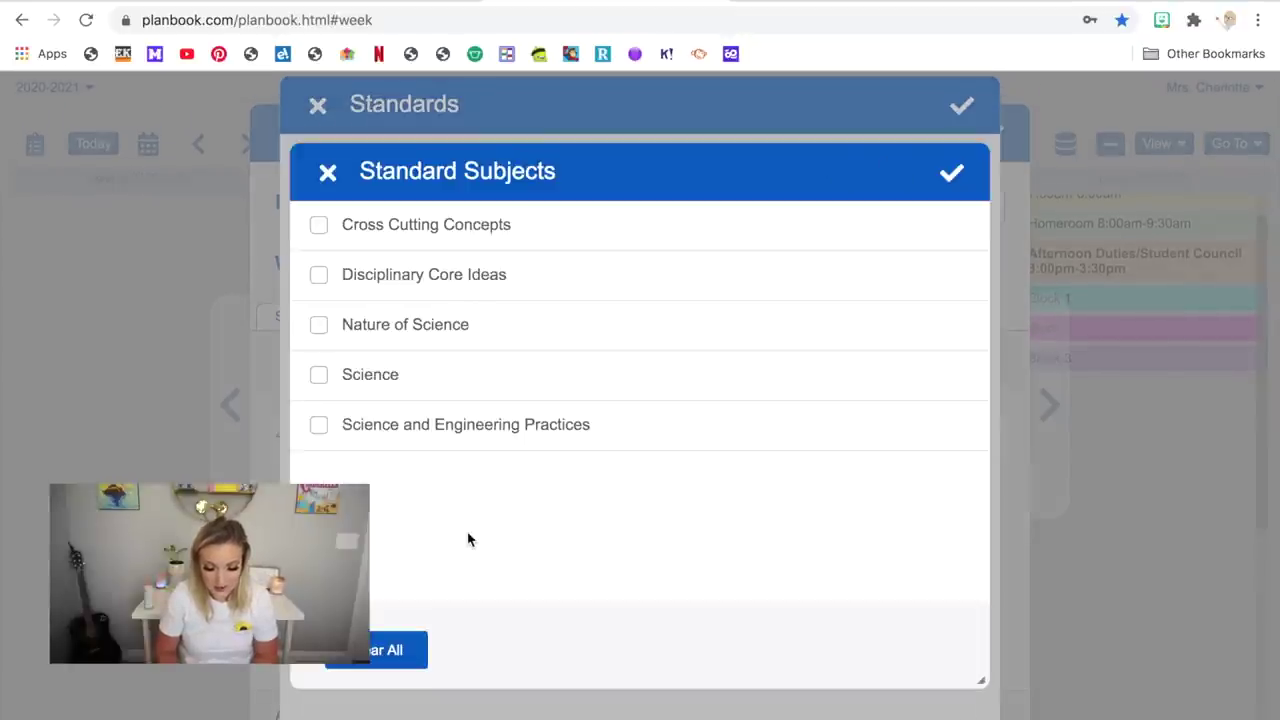
{"action": "left_click", "coordinate": [319, 324]}
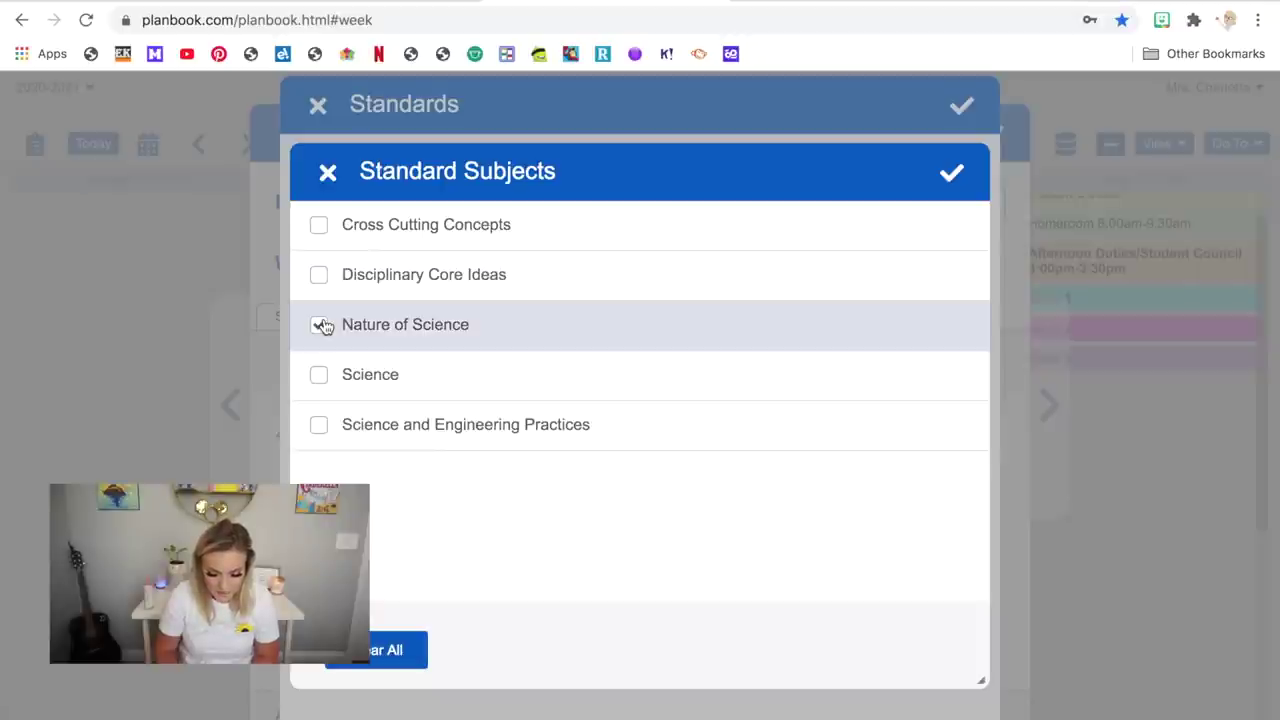
{"action": "left_click", "coordinate": [951, 173]}
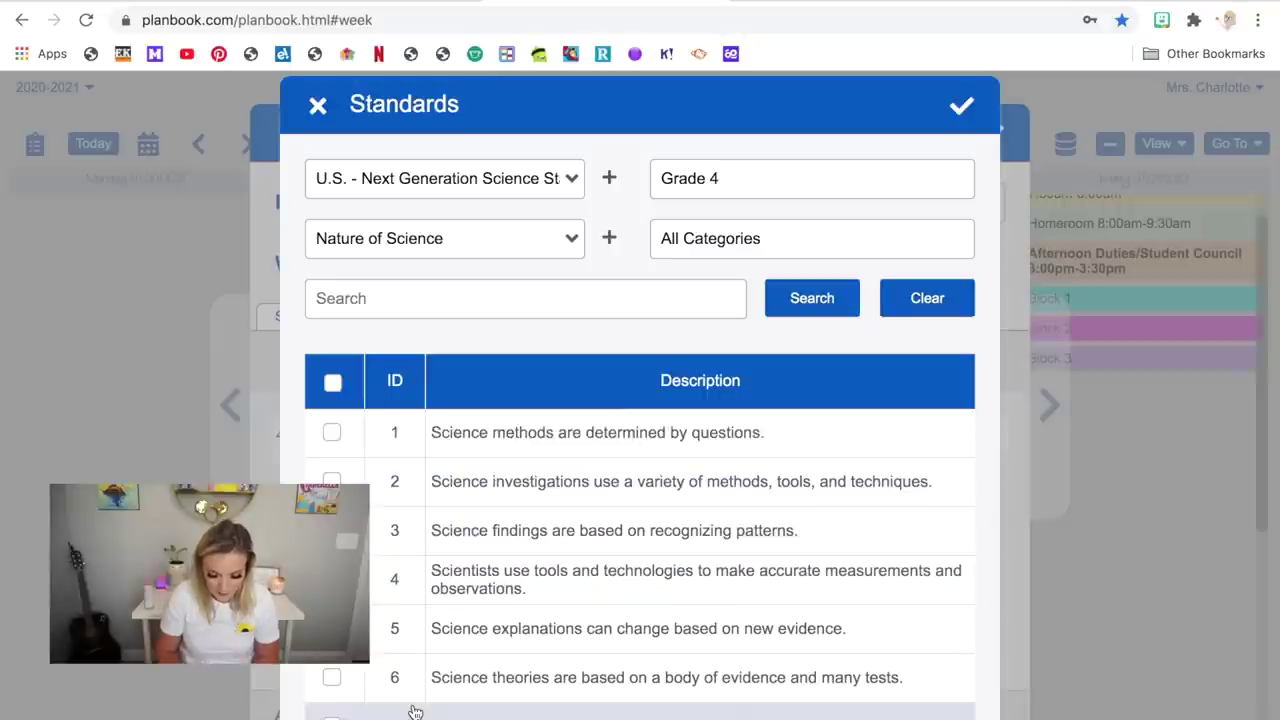
Step: Add standard 10, "Science assumes consistent patterns in natural systems," to the Block 1 Homework/Project section
{"action": "scroll", "coordinate": [495, 555], "scroll_direction": "down", "scroll_amount": 5}
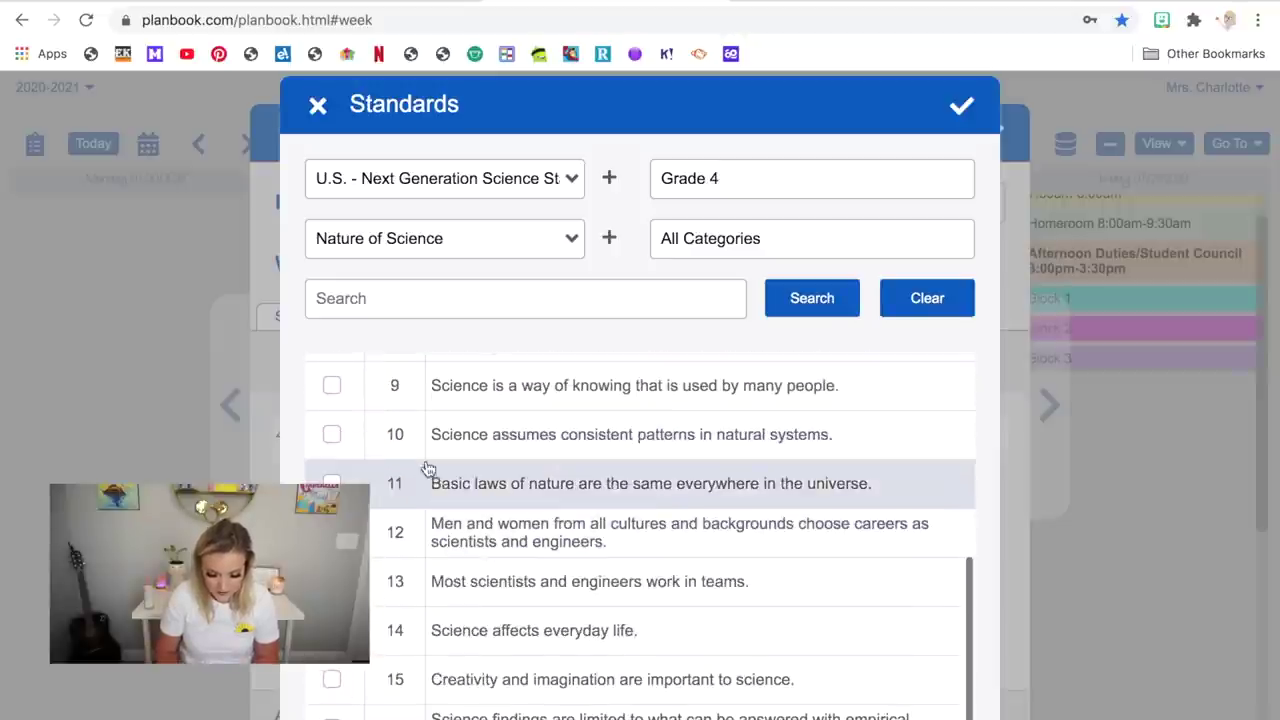
{"action": "left_click", "coordinate": [332, 434]}
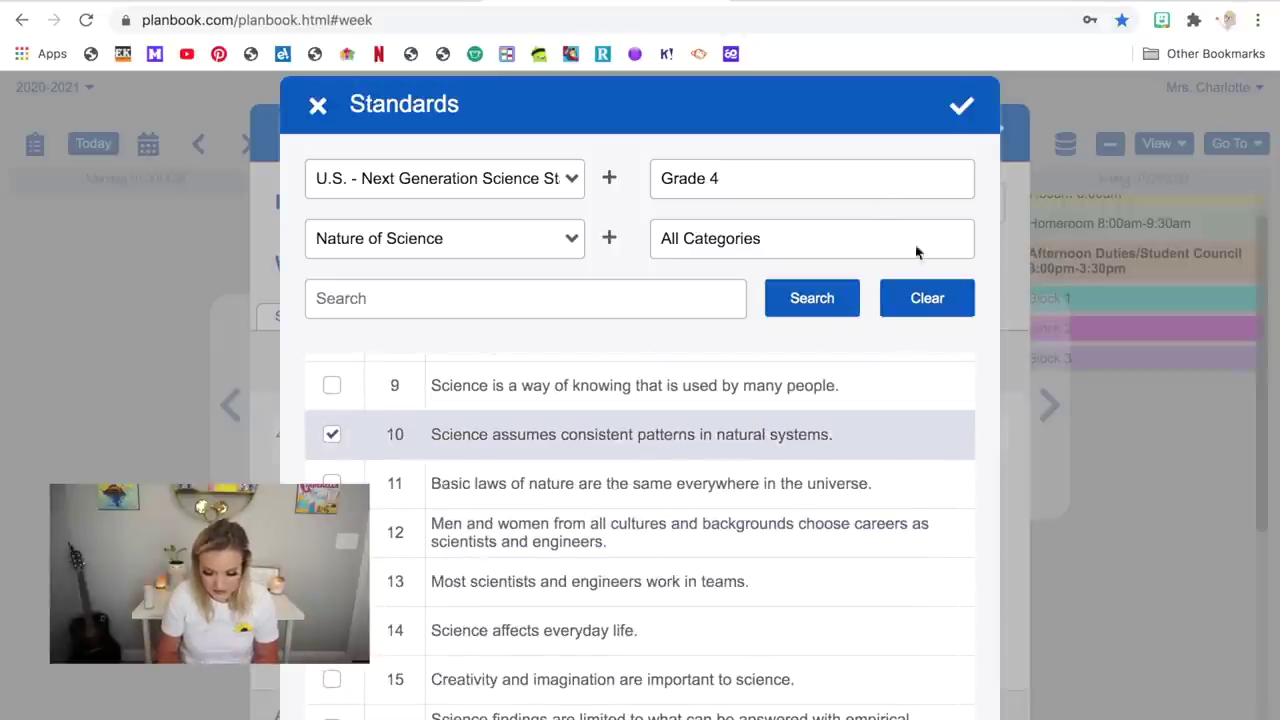
{"action": "left_click", "coordinate": [962, 105]}
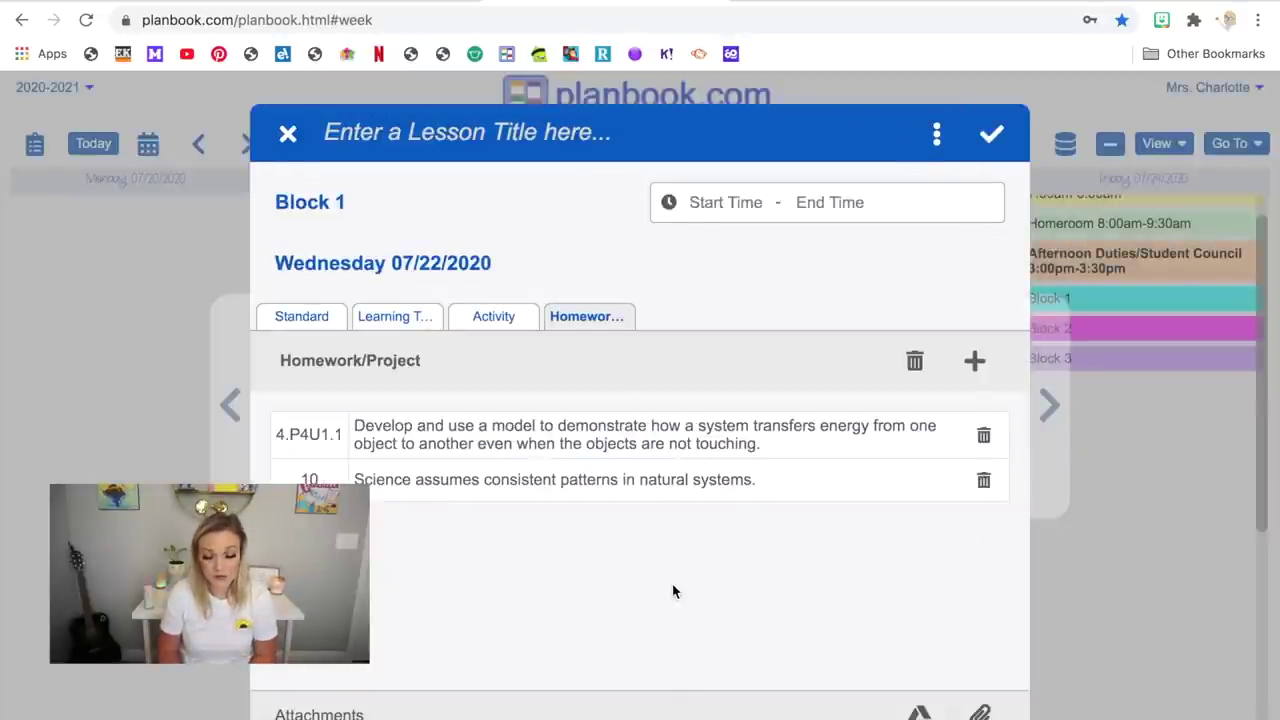
Step: Review the Standard and Activity sections of the Block 1 lesson, including its file attachment option, and close the lesson
{"action": "left_click", "coordinate": [309, 316]}
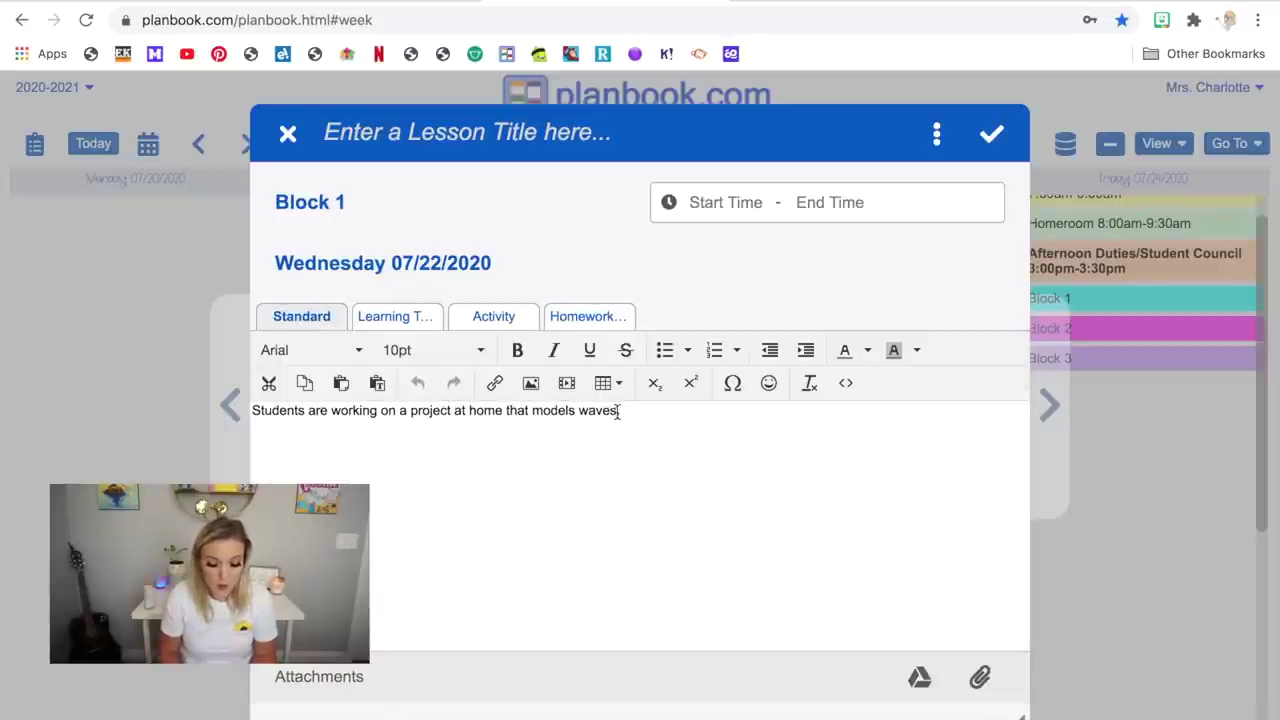
{"action": "left_click", "coordinate": [508, 316]}
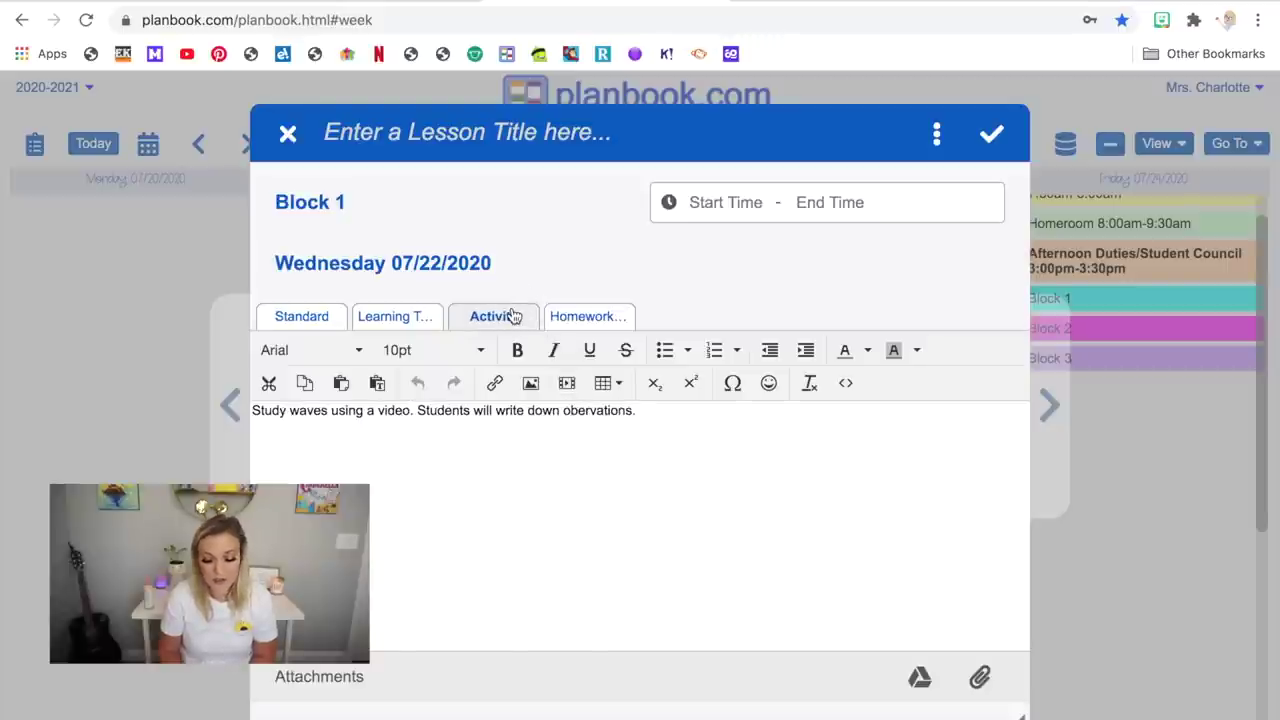
{"action": "left_click", "coordinate": [577, 413]}
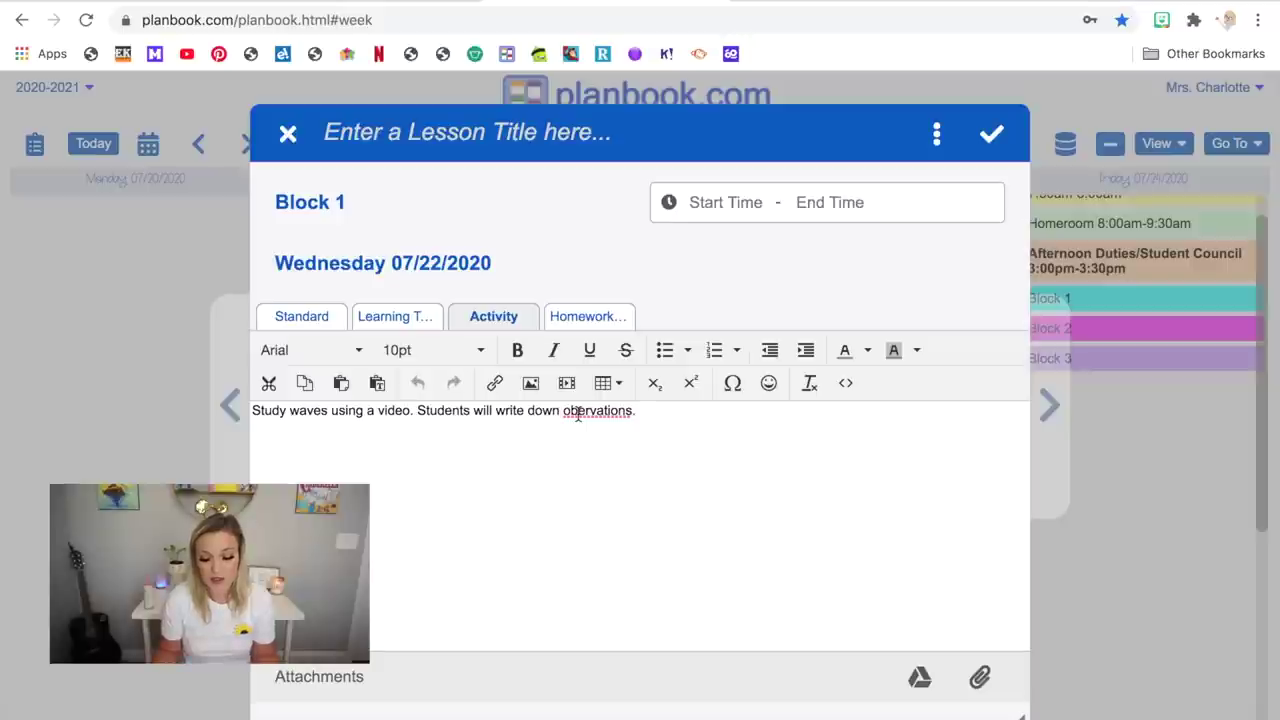
{"action": "left_click", "coordinate": [674, 443]}
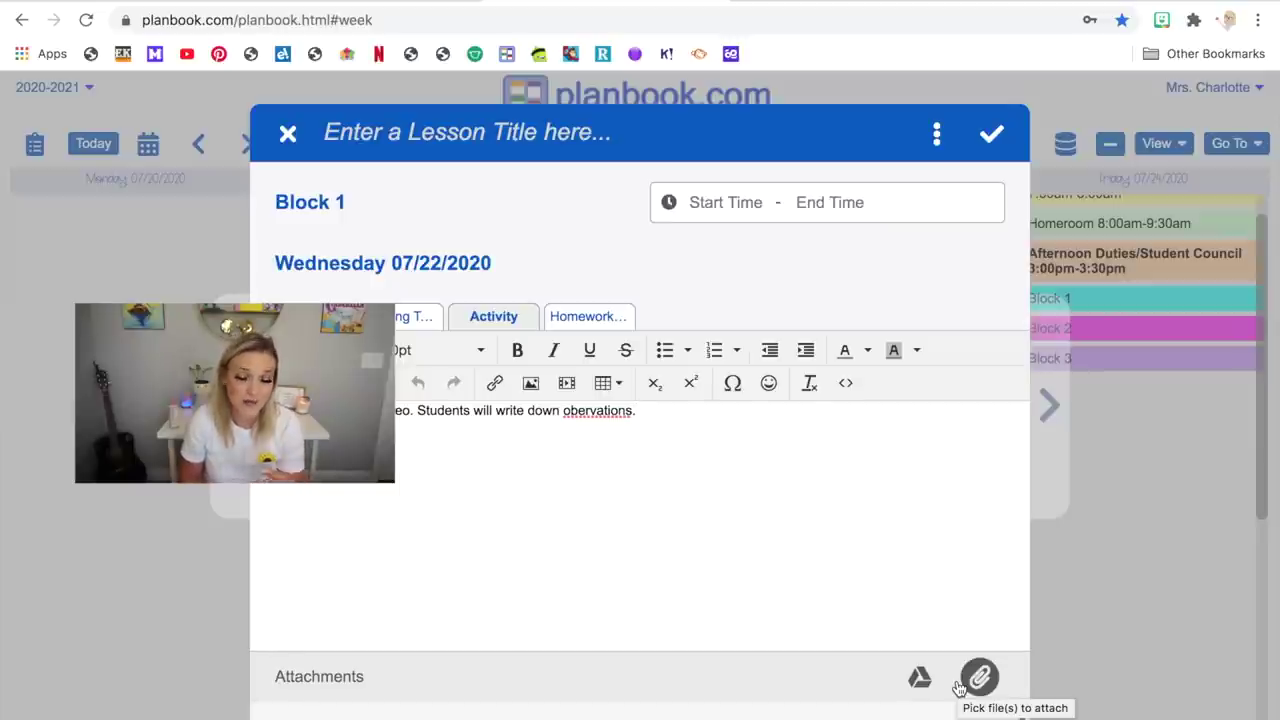
{"action": "left_click", "coordinate": [287, 133]}
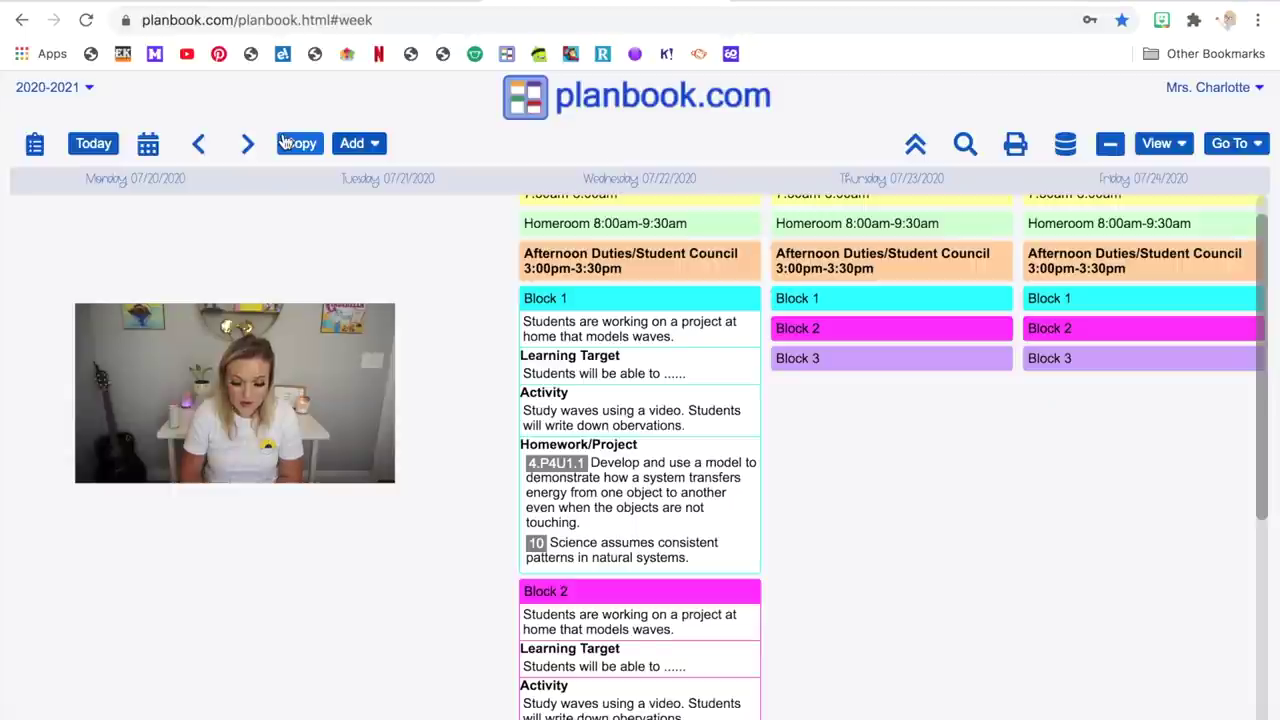
Step: Look over Wednesday's blocks and try to move the Block 1 lesson to Thursday's Block 1
{"action": "scroll", "coordinate": [400, 588], "scroll_direction": "down", "scroll_amount": 5}
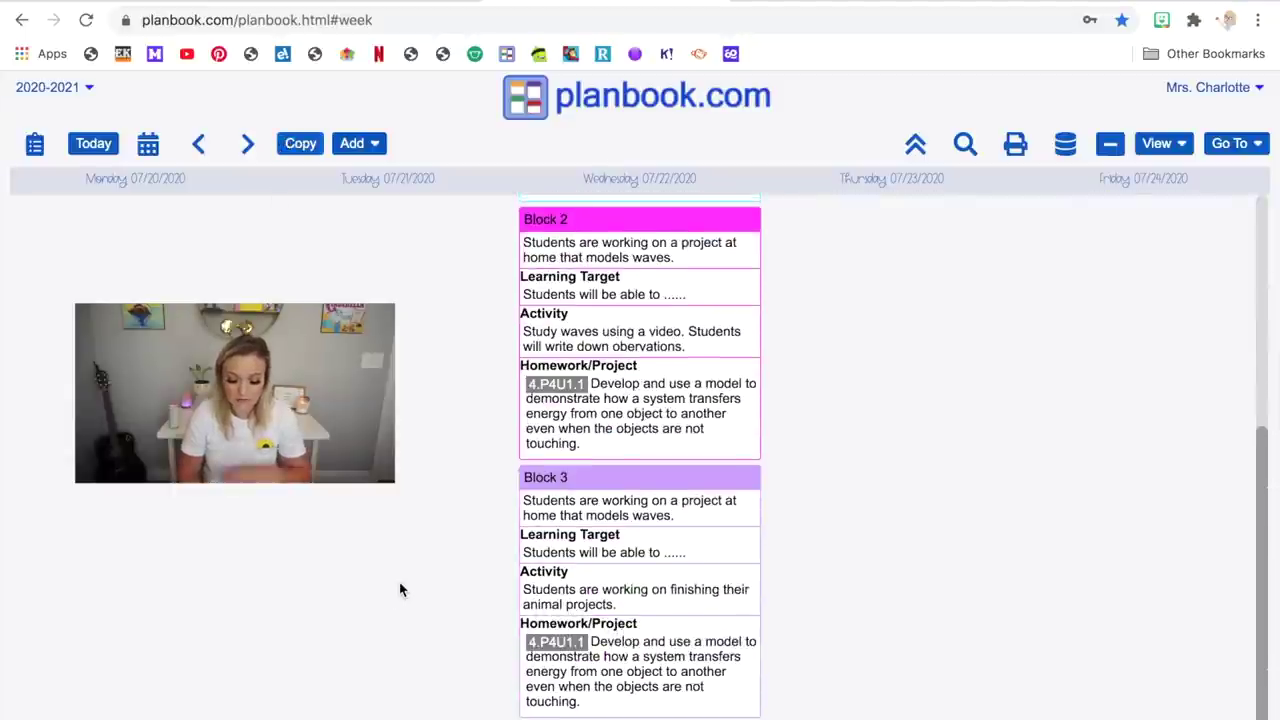
{"action": "scroll", "coordinate": [400, 588], "scroll_direction": "up", "scroll_amount": 5}
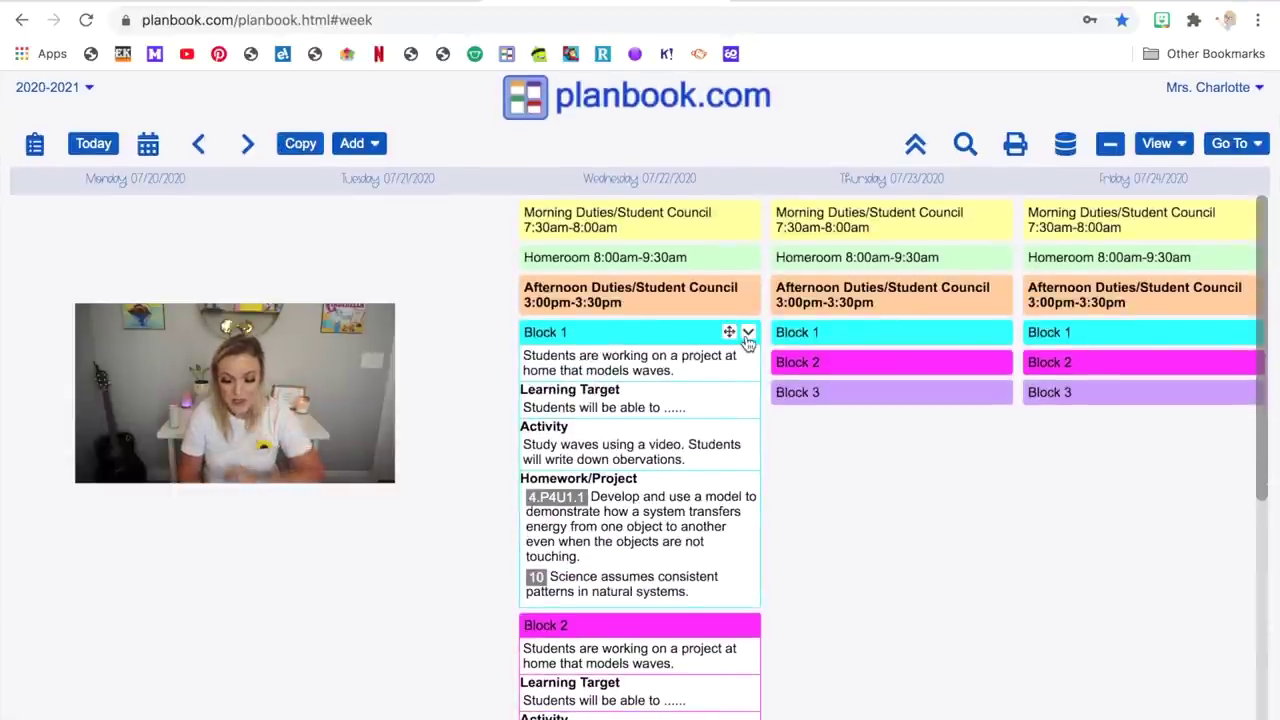
{"action": "left_click_drag", "start_coordinate": [748, 340], "coordinate": [847, 336]}
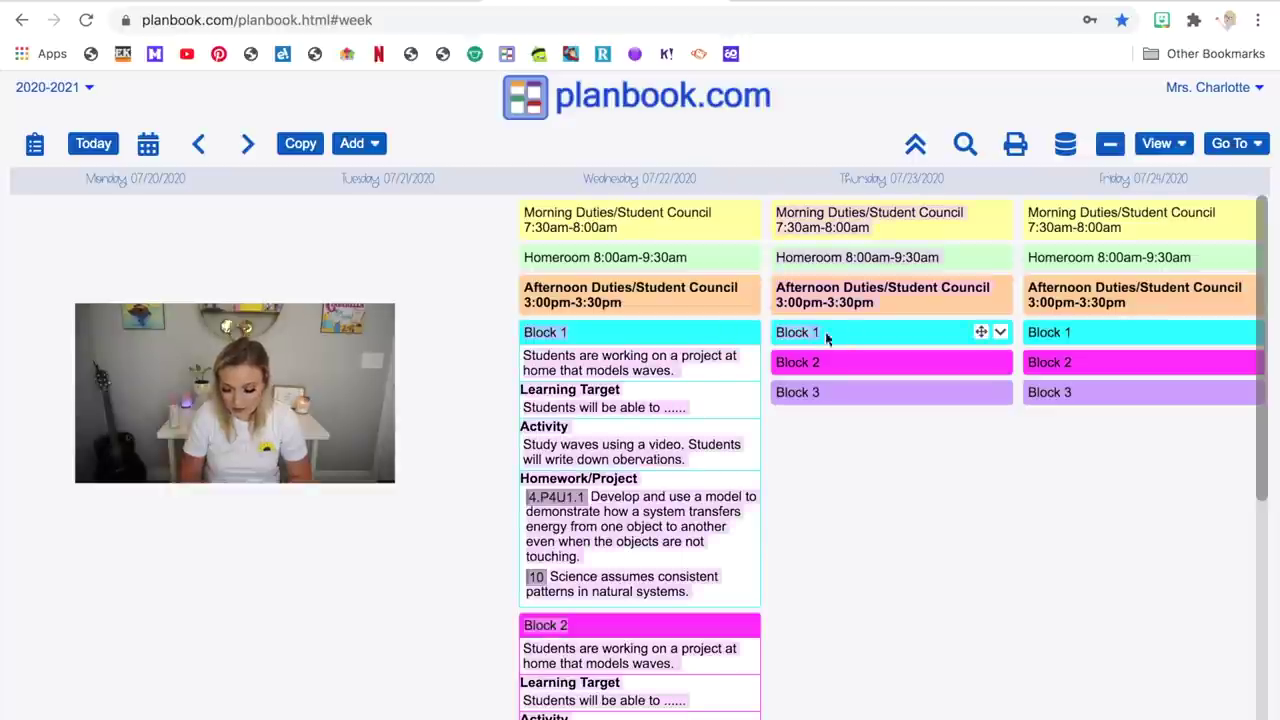
{"action": "left_click_drag", "start_coordinate": [729, 332], "coordinate": [887, 332]}
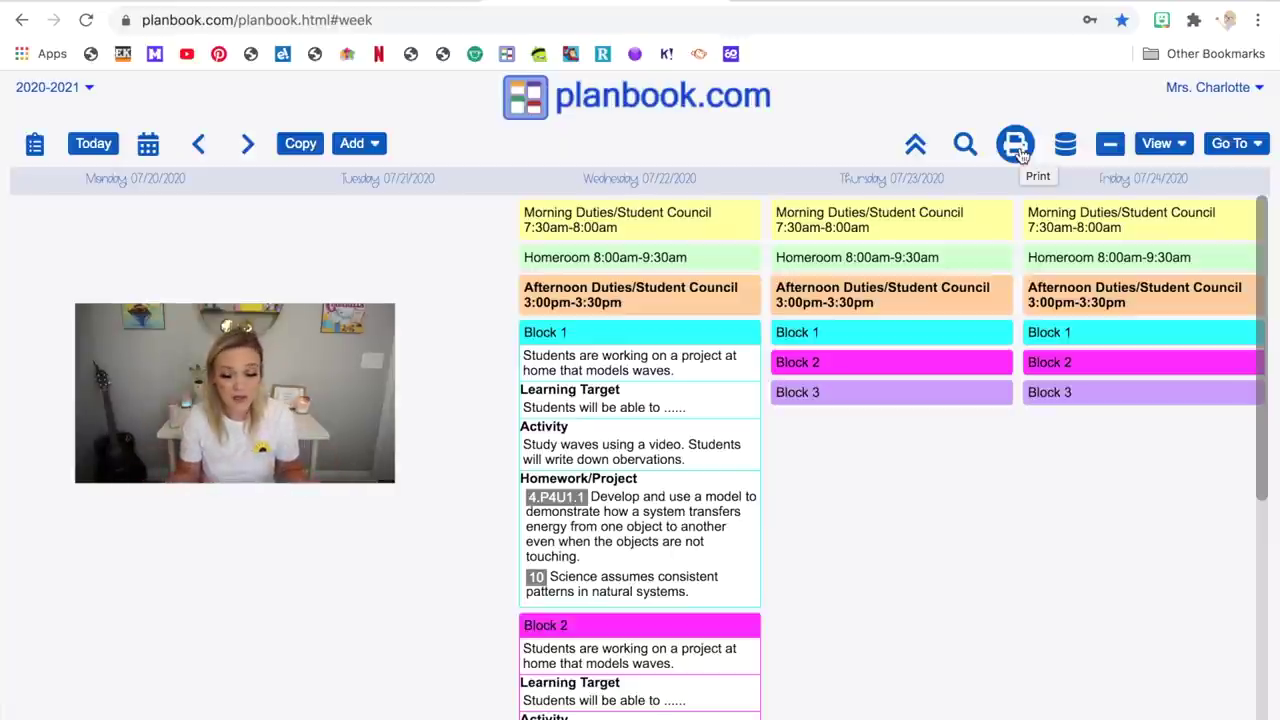
Step: Switch the planner to the month view and look through the June 2020 calendar
{"action": "left_click", "coordinate": [1170, 145]}
{"action": "left_click", "coordinate": [958, 212]}
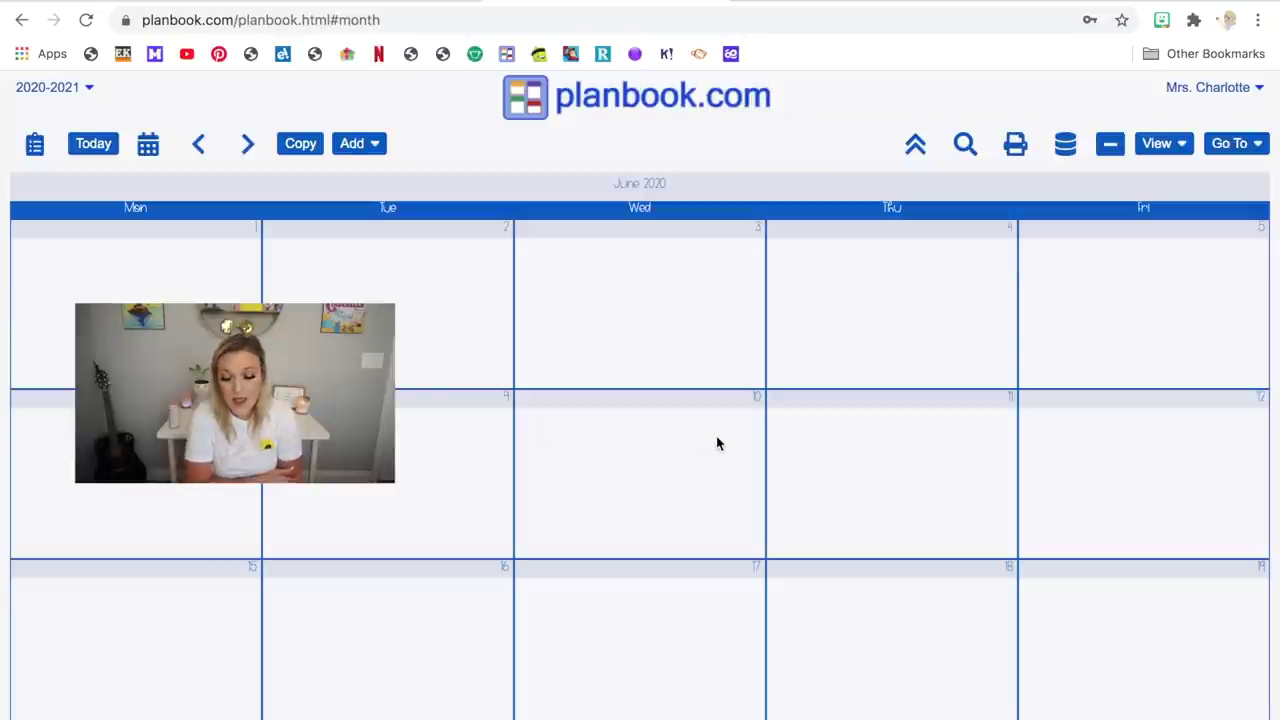
{"action": "scroll", "coordinate": [717, 443], "scroll_direction": "down", "scroll_amount": 5}
{"action": "scroll", "coordinate": [717, 443], "scroll_direction": "up", "scroll_amount": 5}
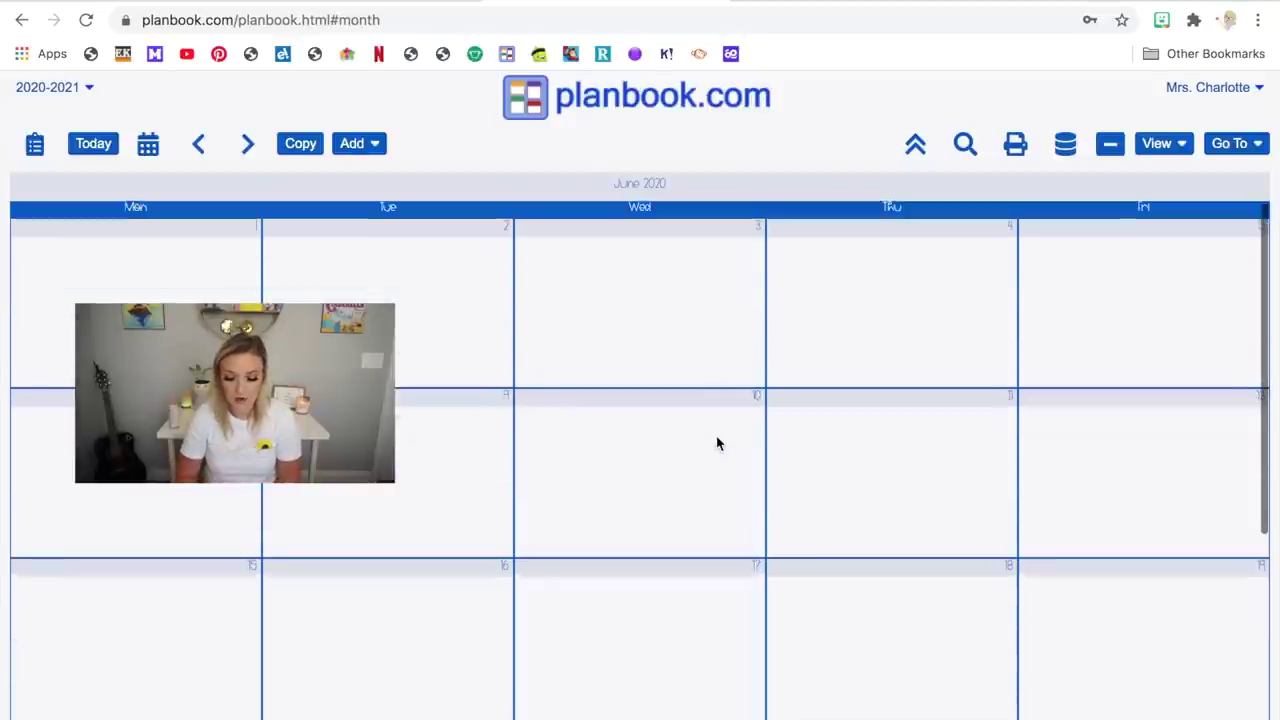